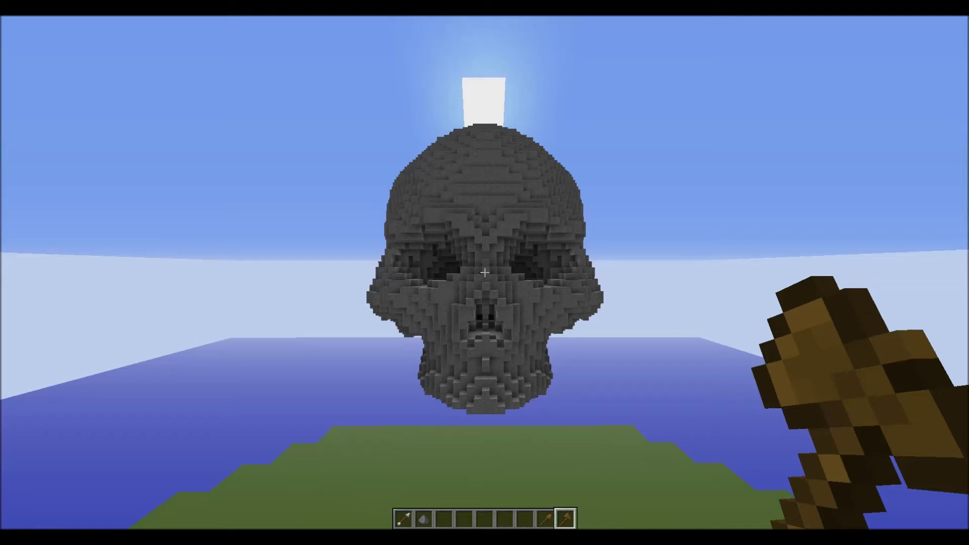
- Enter the skull through the opening in its crown and set both selection positions on the gold block inside
key("space")
key("w")
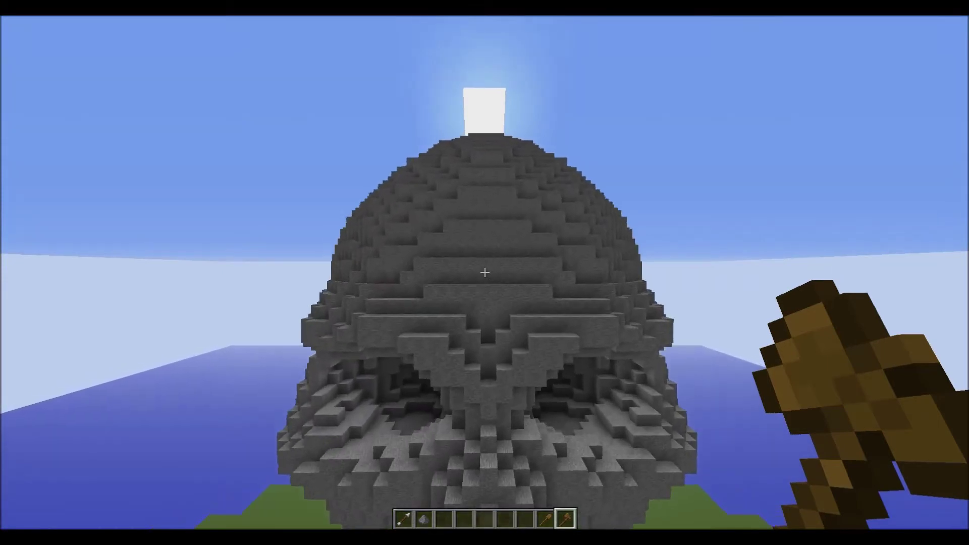
key("w")
key("space")
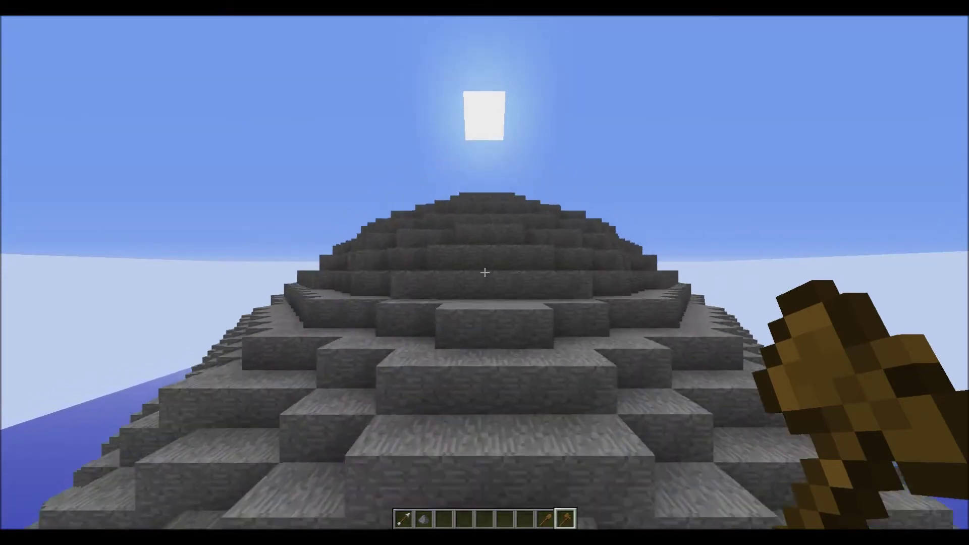
key("w")
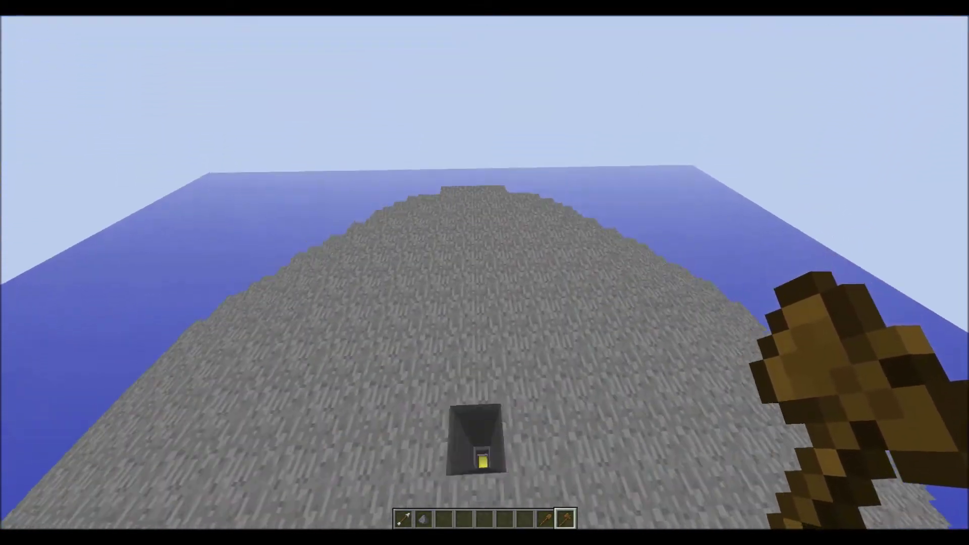
key("shift")
key("s")
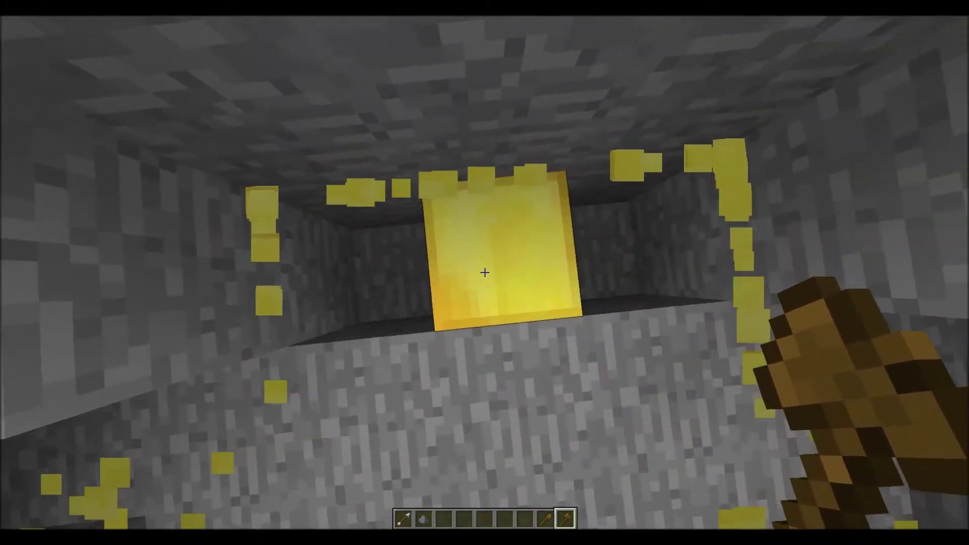
left_click(484, 273)
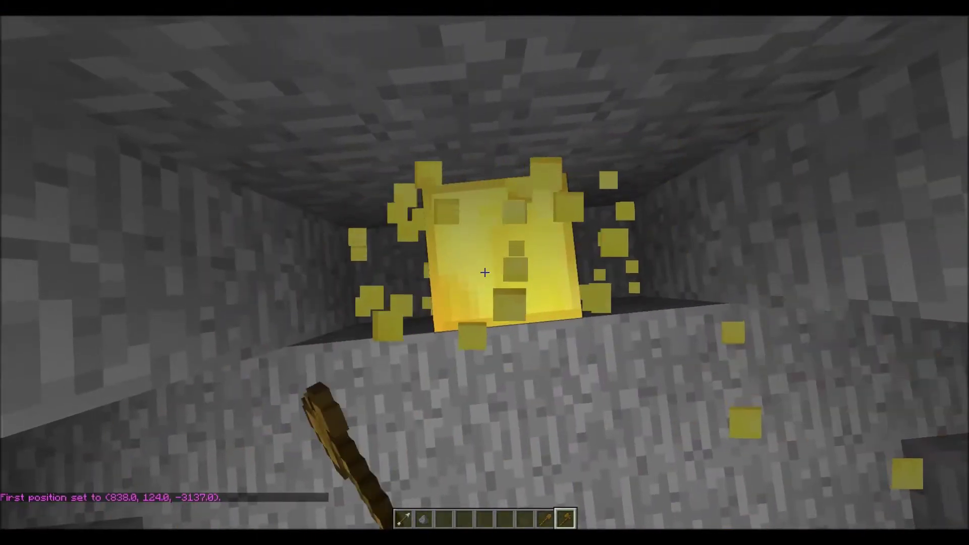
right_click(484, 272)
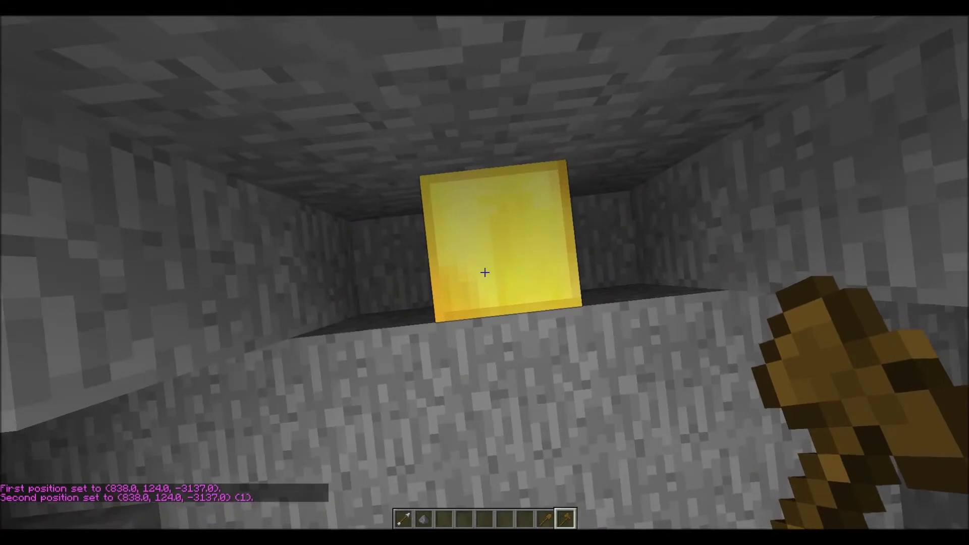
- Expand the selection from the gold block by 35 blocks in each of three different directions
key("slash")
type("//expand 35")
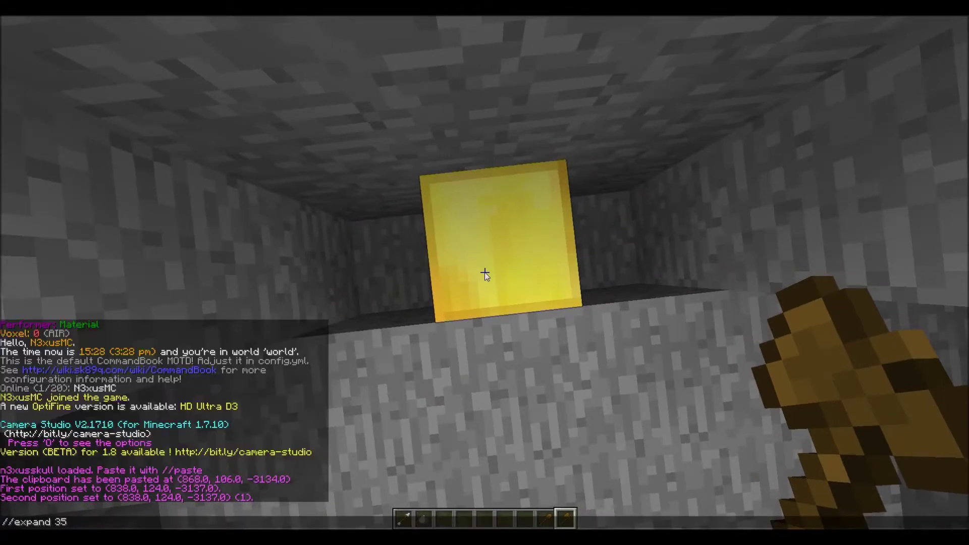
key("Return")
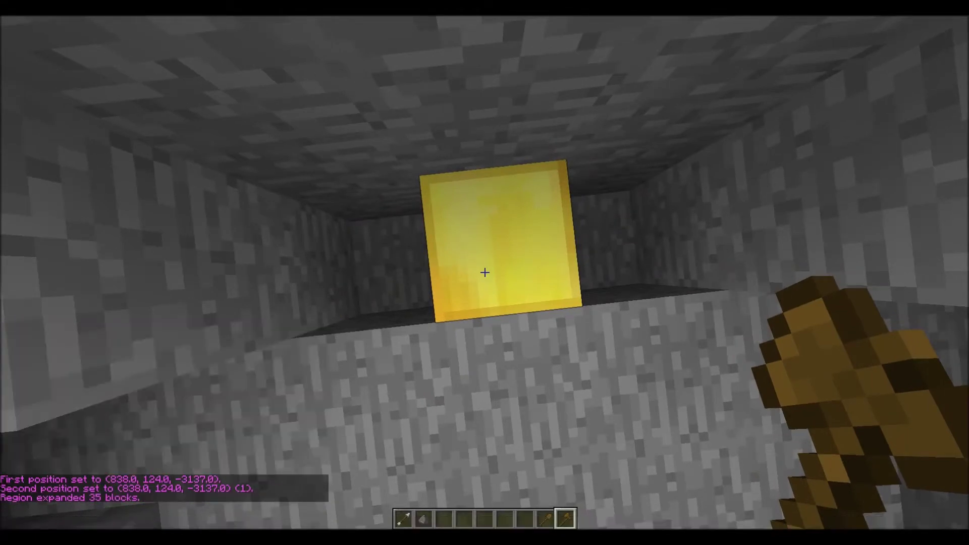
key("t")
key("Up")
key("Return")
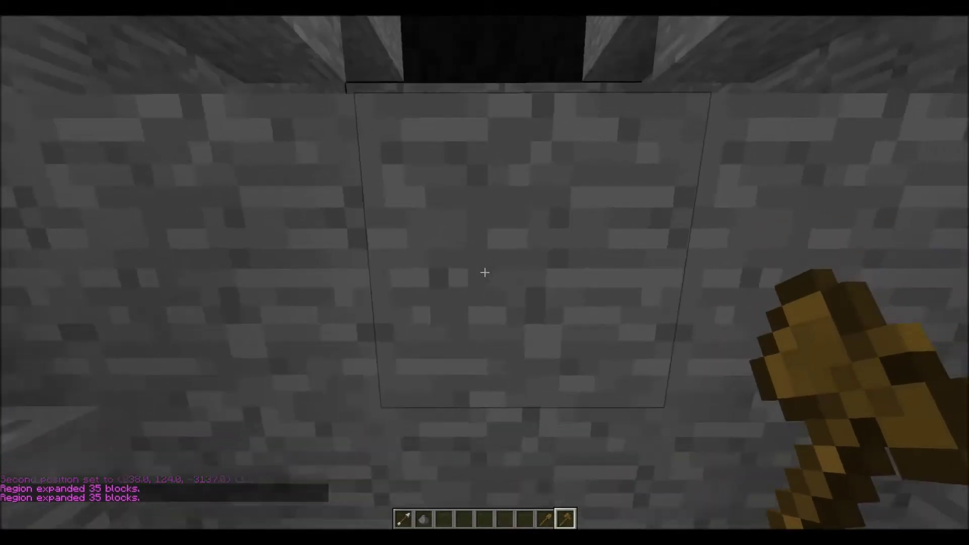
key("slash")
key("Up")
key("Return")
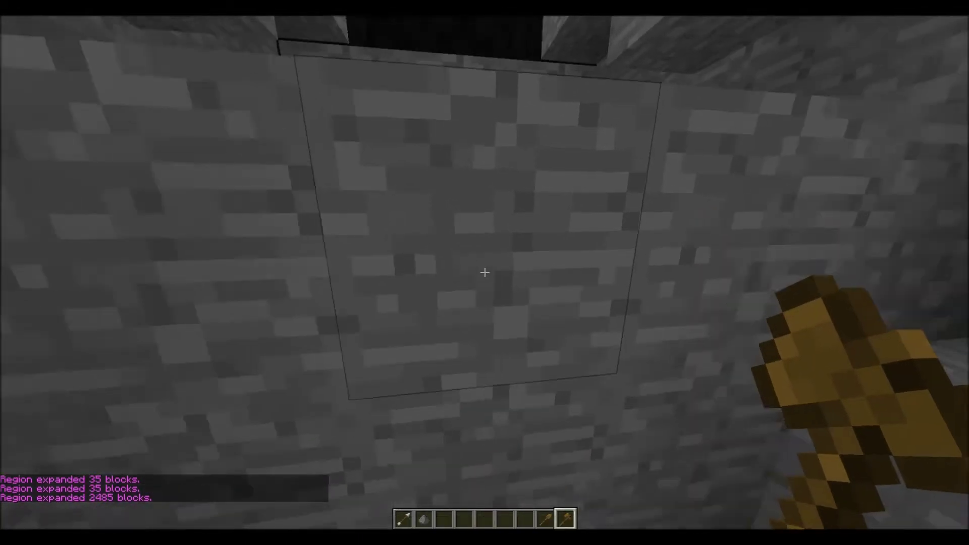
- Expand the selection by 35 blocks in each of the three remaining directions to enclose the skull
type("t//expand 25")
key("Return")
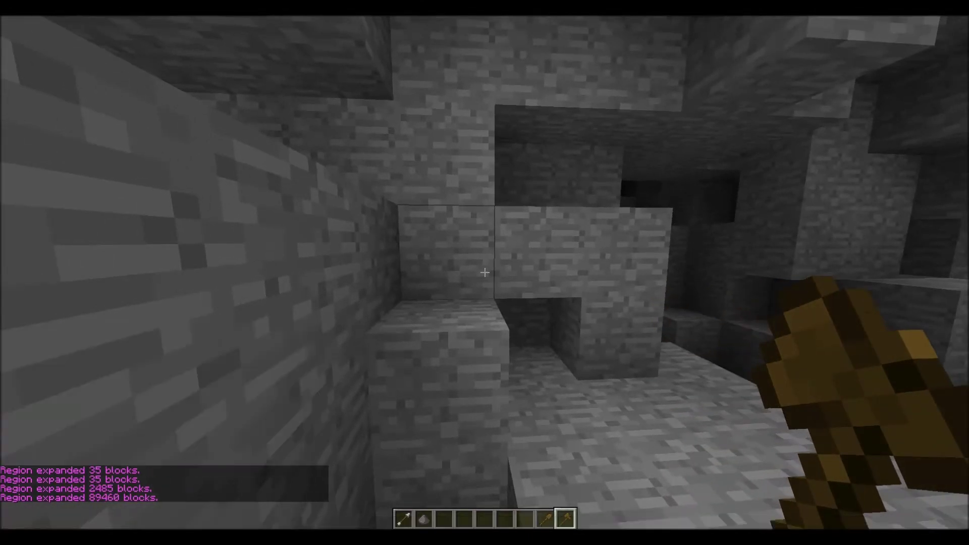
key("t")
key("Up")
key("Up")
key("Up")
key("Return")
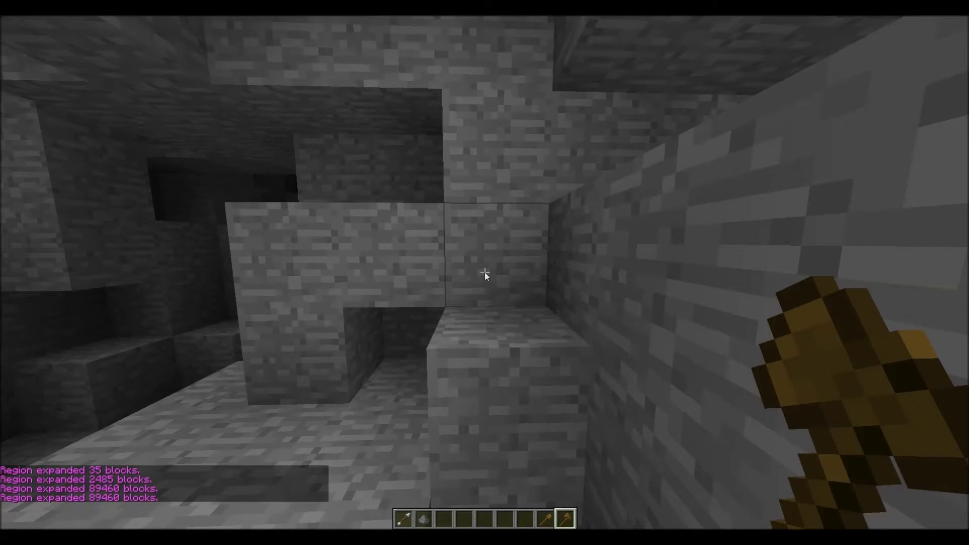
key("t")
key("Up")
key("Return")
- From outside in front of the skull, rotate the selection with deform expressions rotate(z,y,pi/6) and rotate(z,x,pi/6)
key("space")
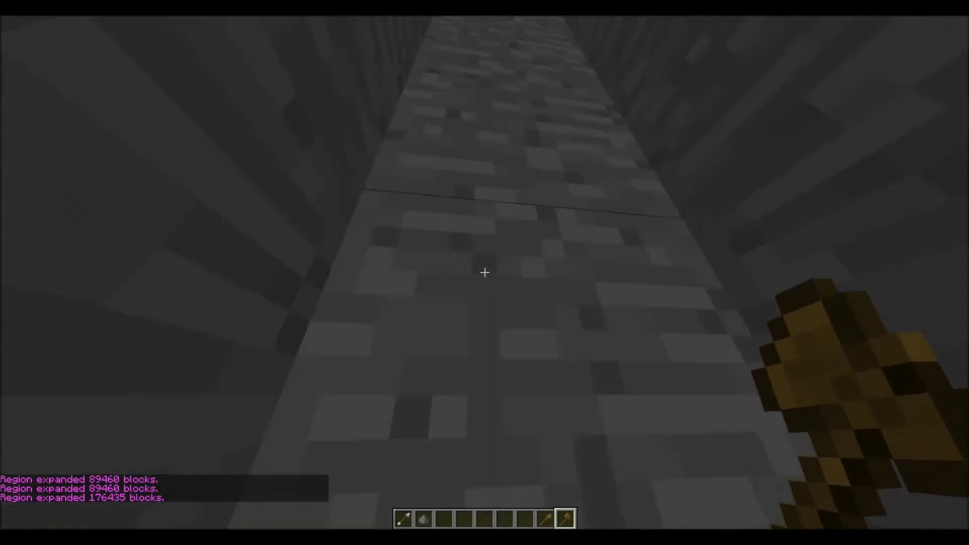
key("space")
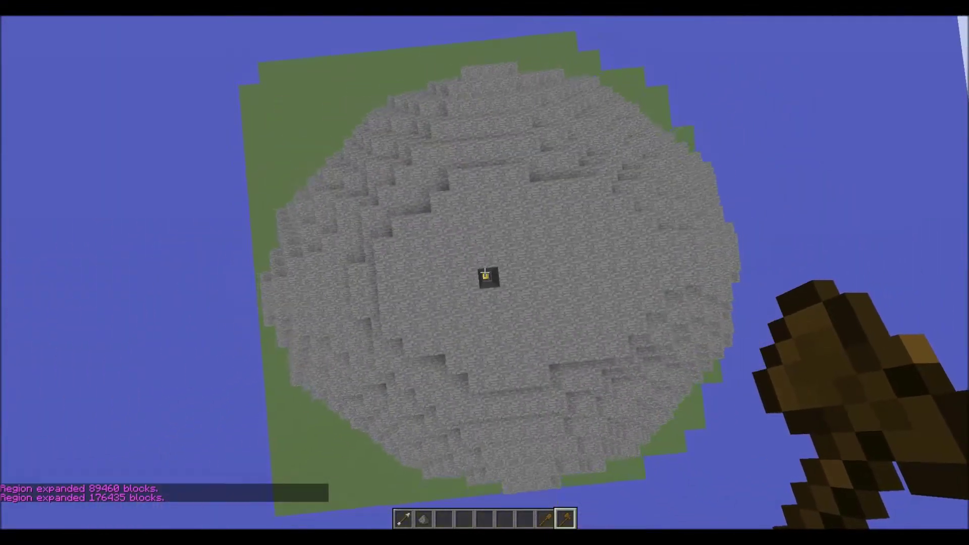
key("s")
key("shift")
key("shift")
key("w")
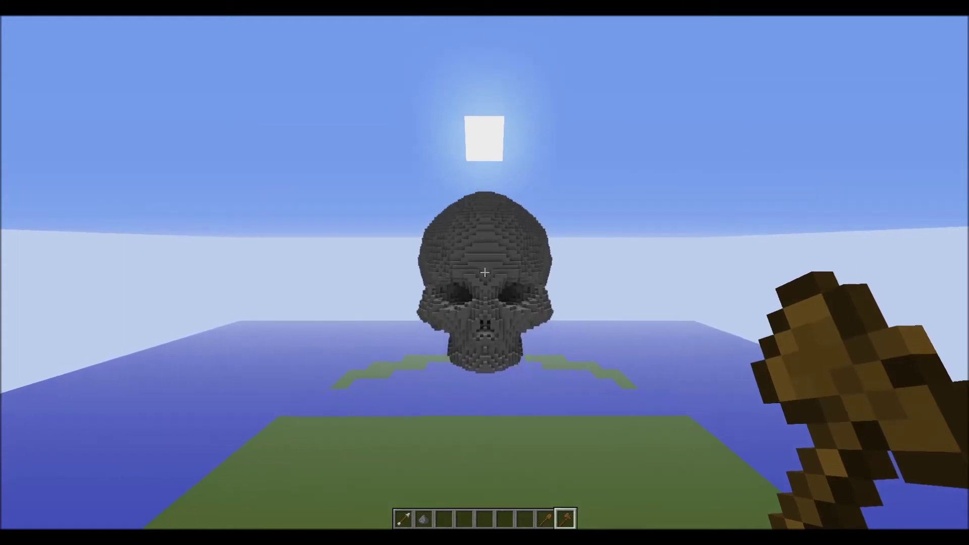
key("w")
key("slash")
type("/deform rotate(z,y,pi/6")
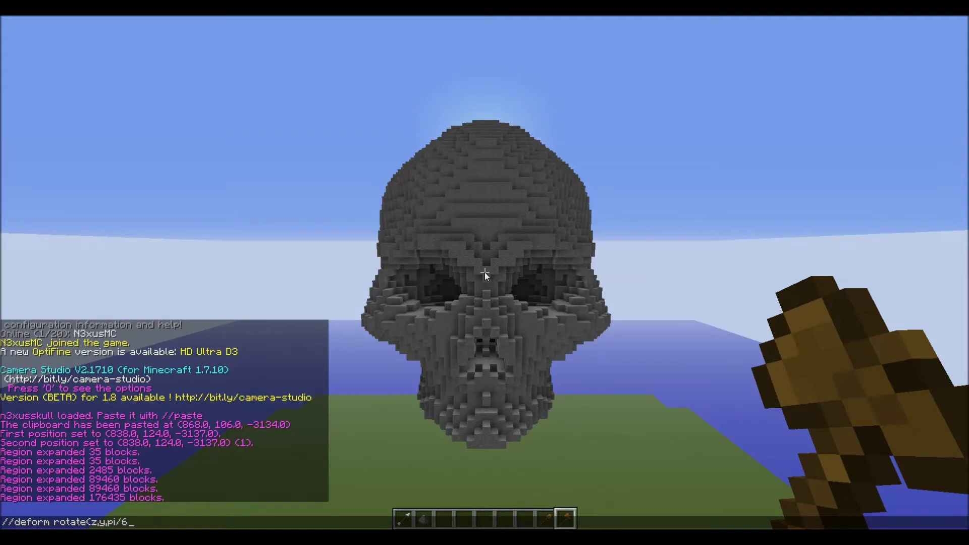
key("Return")
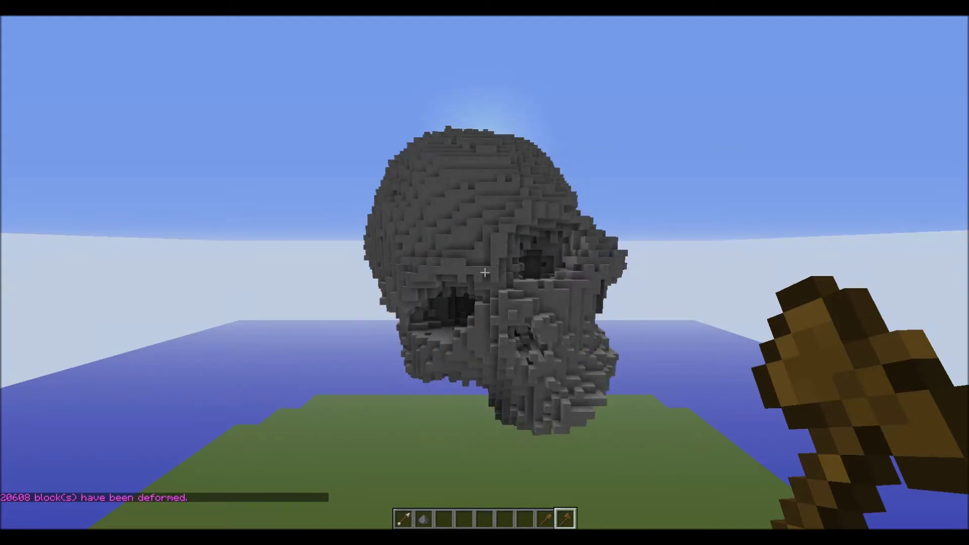
key("slash")
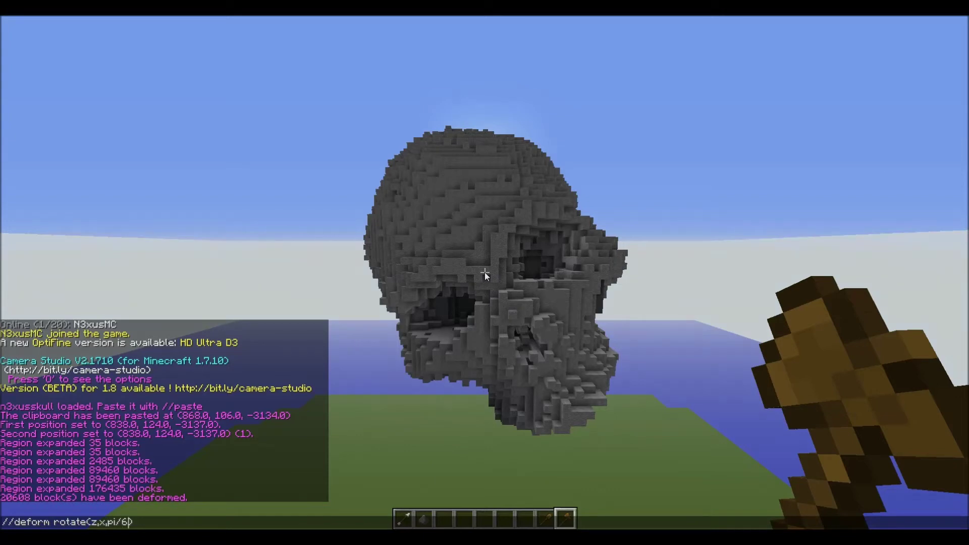
key("Escape")
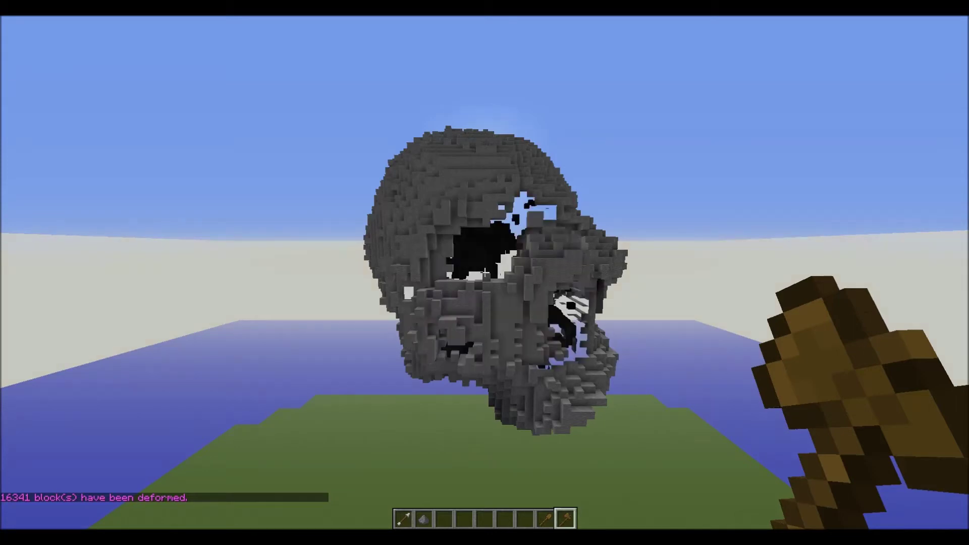
- Equip the arrow tool and set its brush to Blend Ball with a size of 3
key("1")
key("slash")
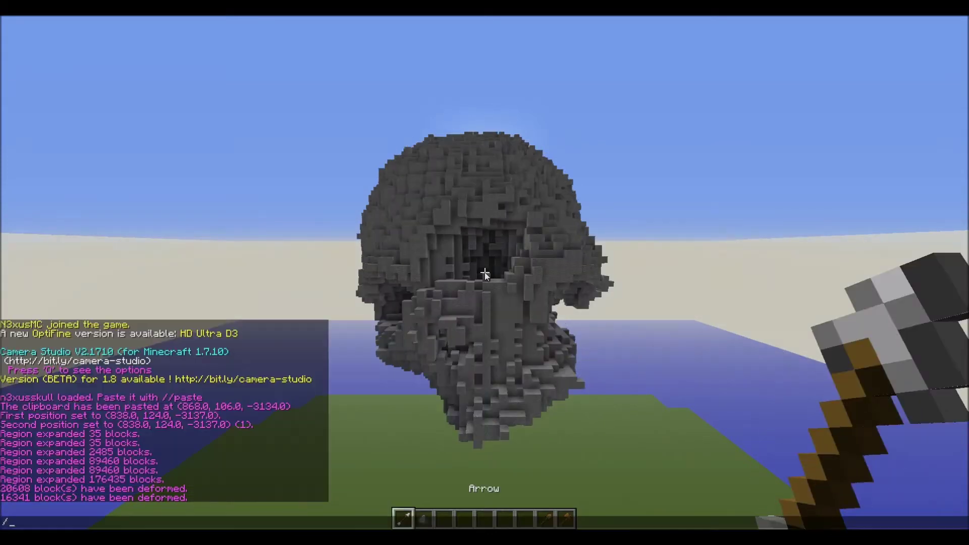
type("b bb")
key("Return")
key("slash")
type("b")
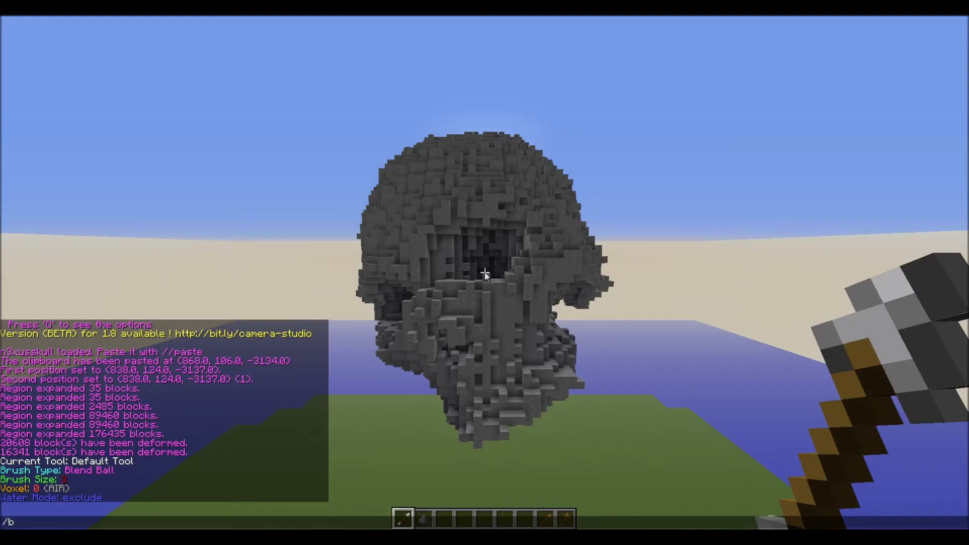
type(" 3")
key("Return")
- Circle the rotated skull and smooth the rough sides and back of the cranium with the Blend Ball brush
key("a")
key("s")
key("d")
key("w")
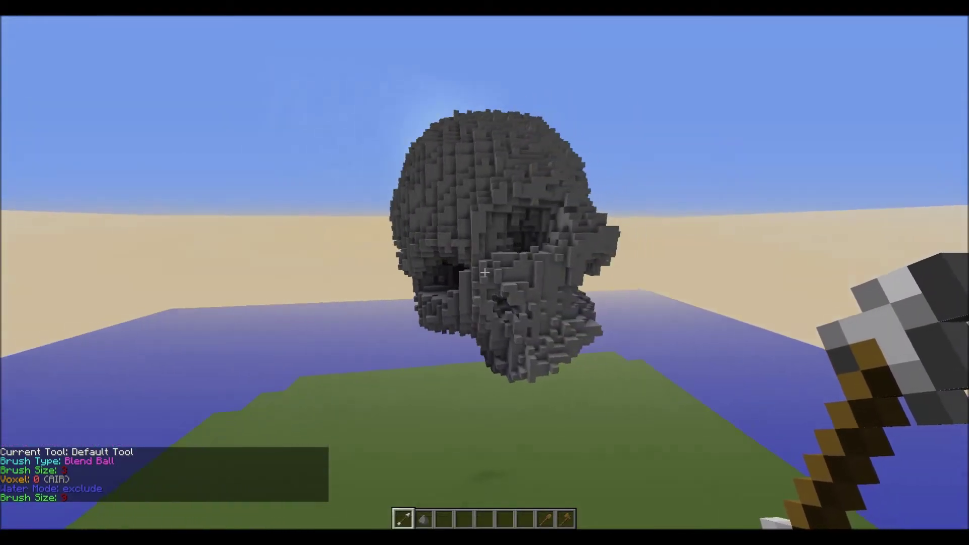
key("d")
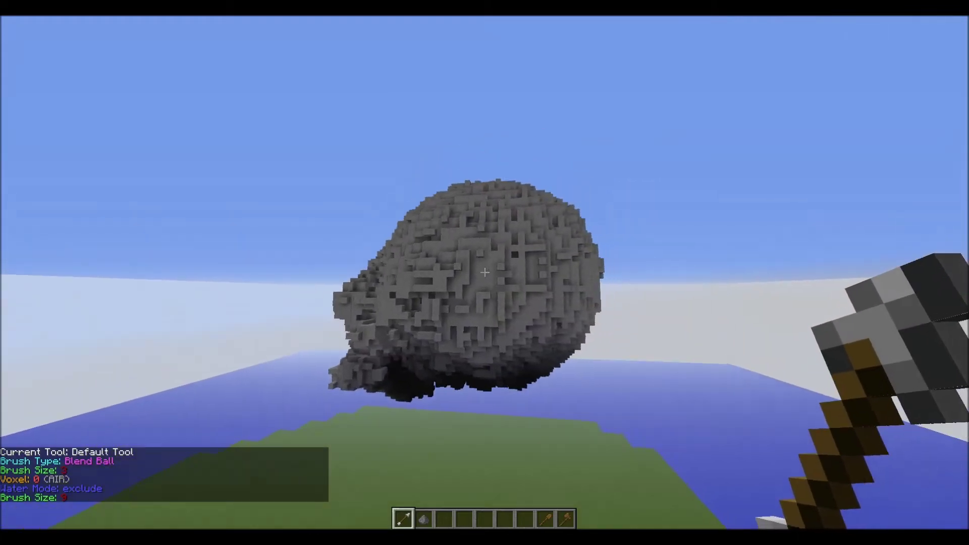
key("d")
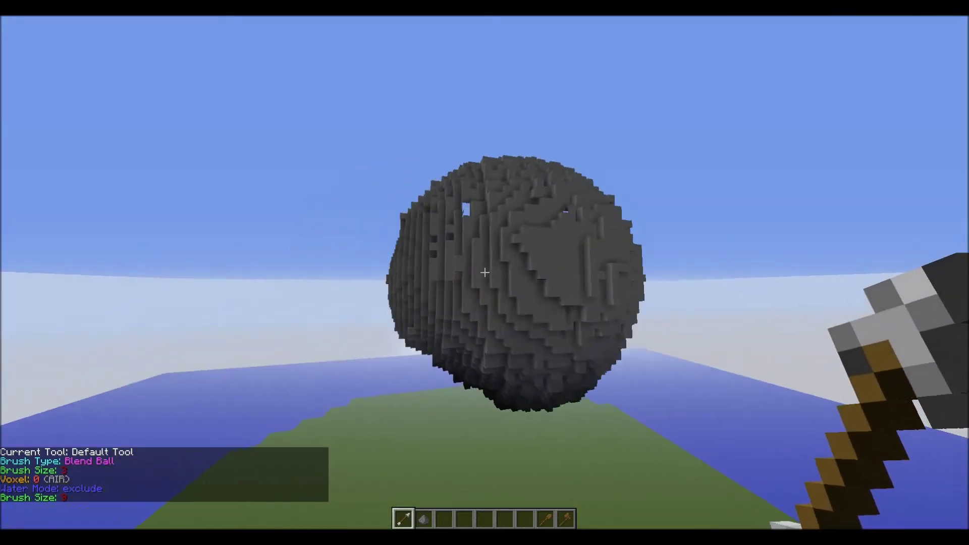
key("d")
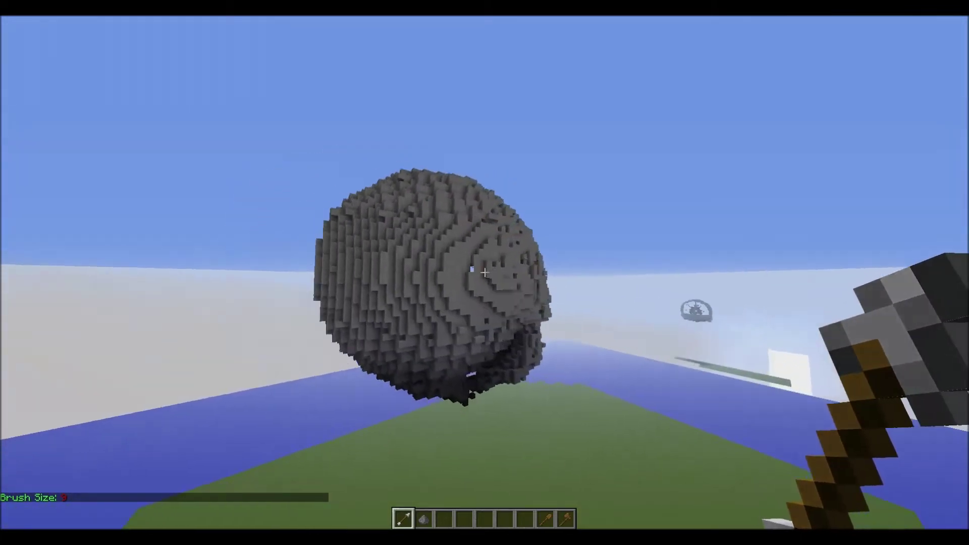
key("w")
key("space")
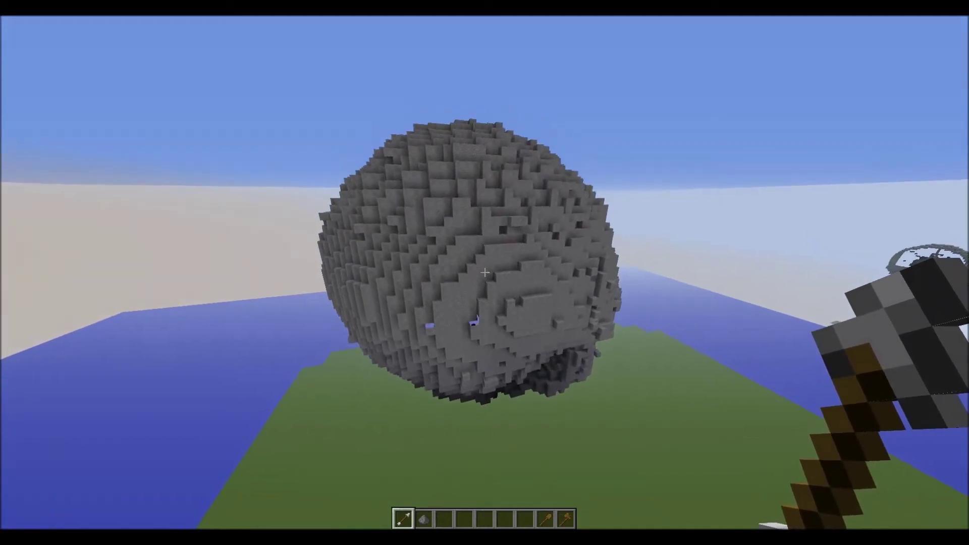
key("s")
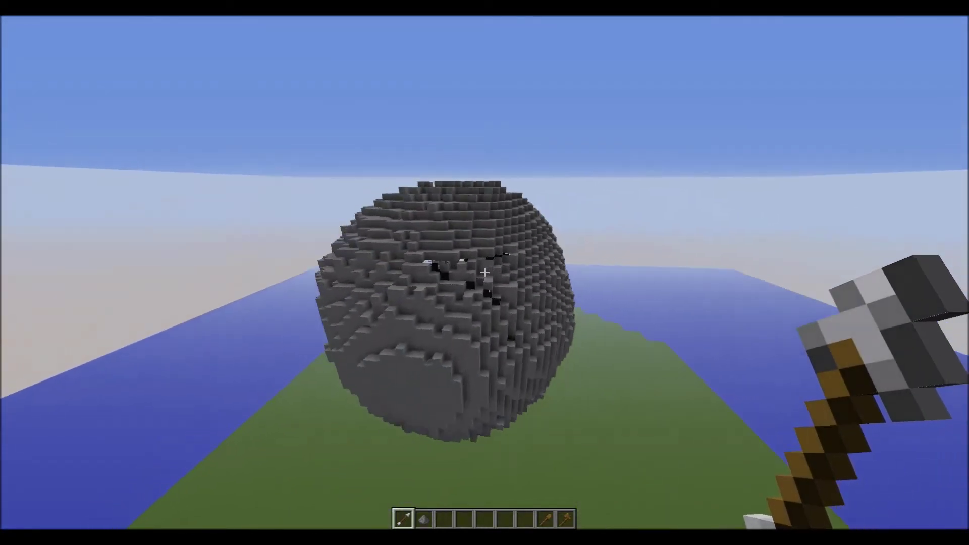
- Smooth the forehead, far side and crown of the skull with the Blend Ball brush, closing gaps in the surface
key("a")
key("w")
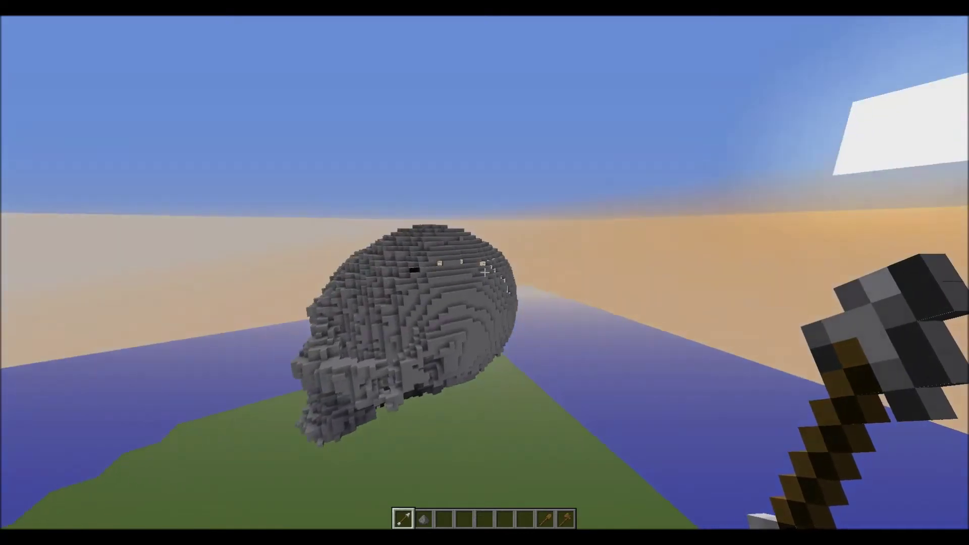
key("a")
key("s")
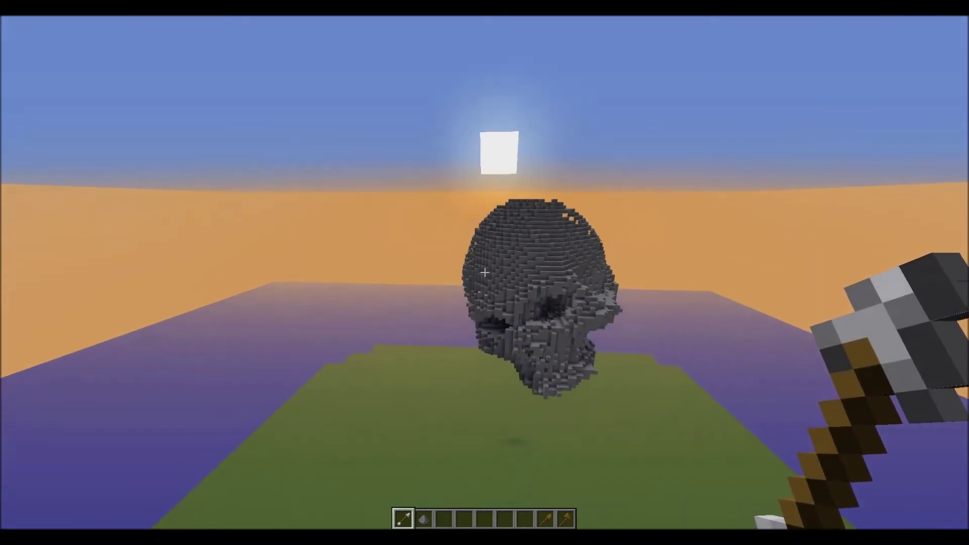
key("a")
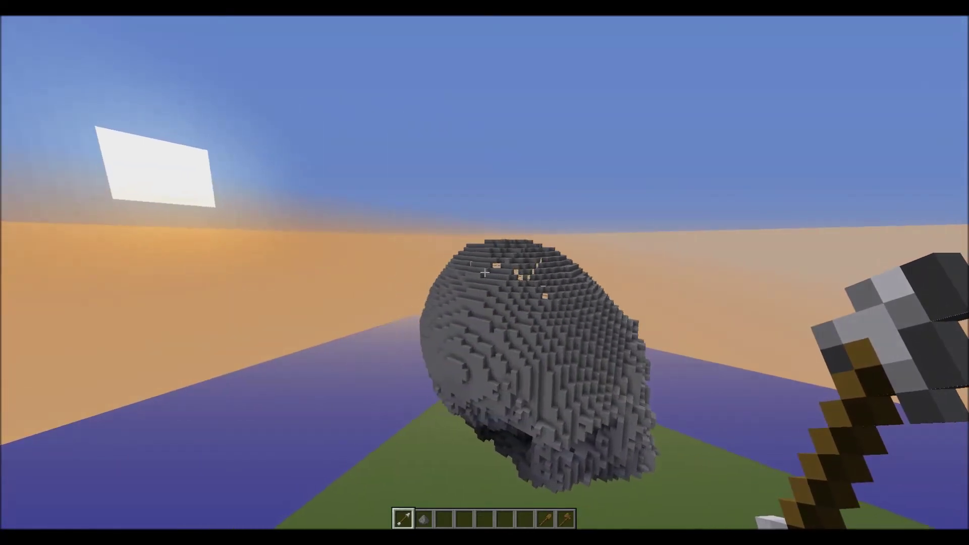
key("a")
key("w")
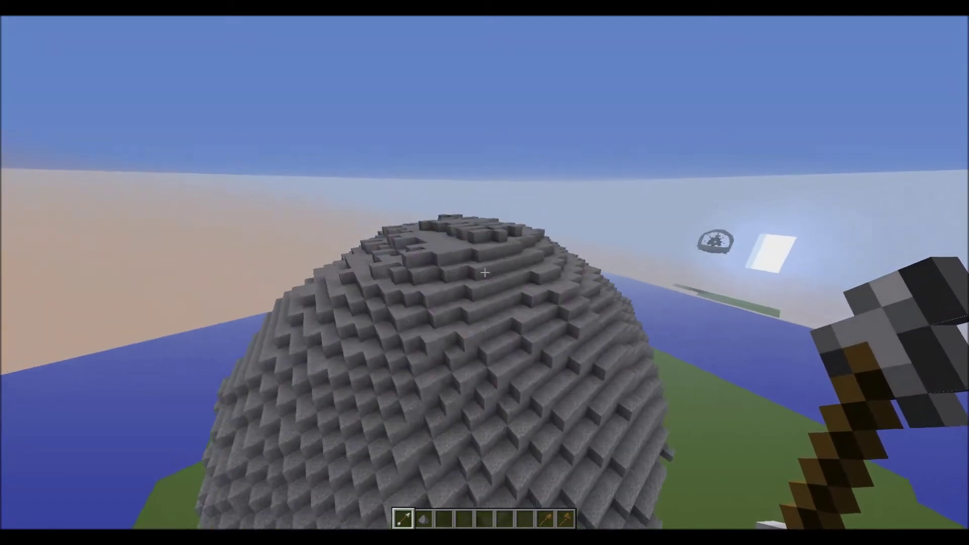
key("space")
key("s")
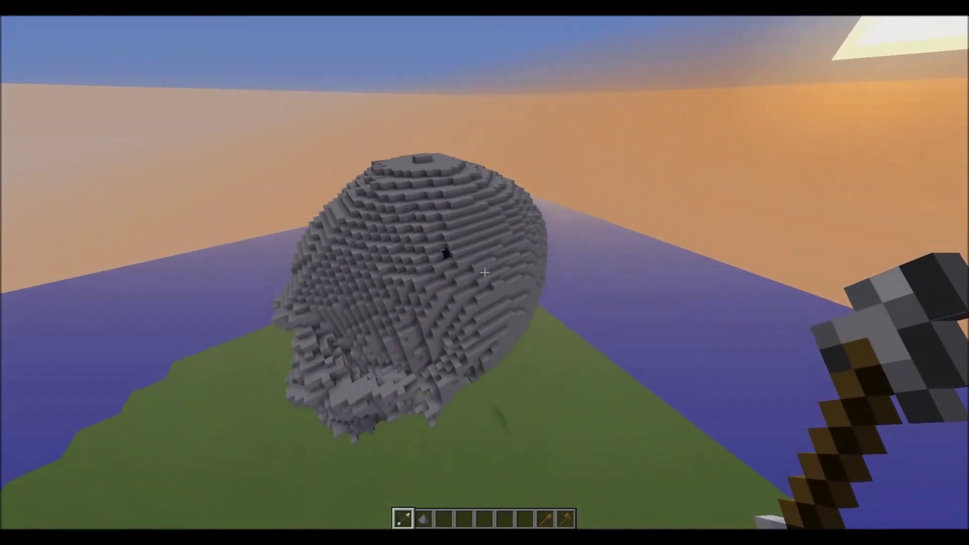
- Set the brush size to 6 and blend the side of the cranium to close the remaining hole
key("slash")
type("b 6")
key("Return")
key("w")
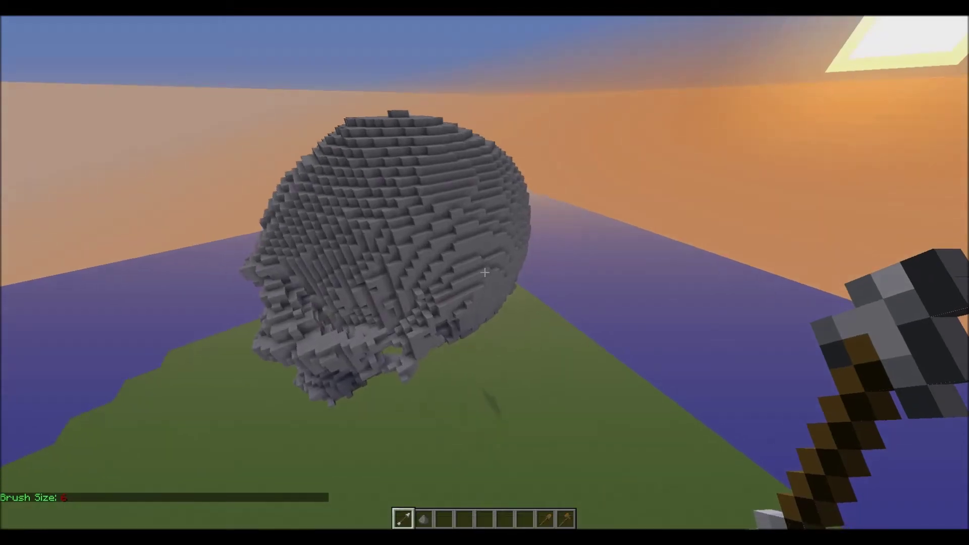
- Circle the skull to examine the smoothed side, back and underside of the cranium
key("a")
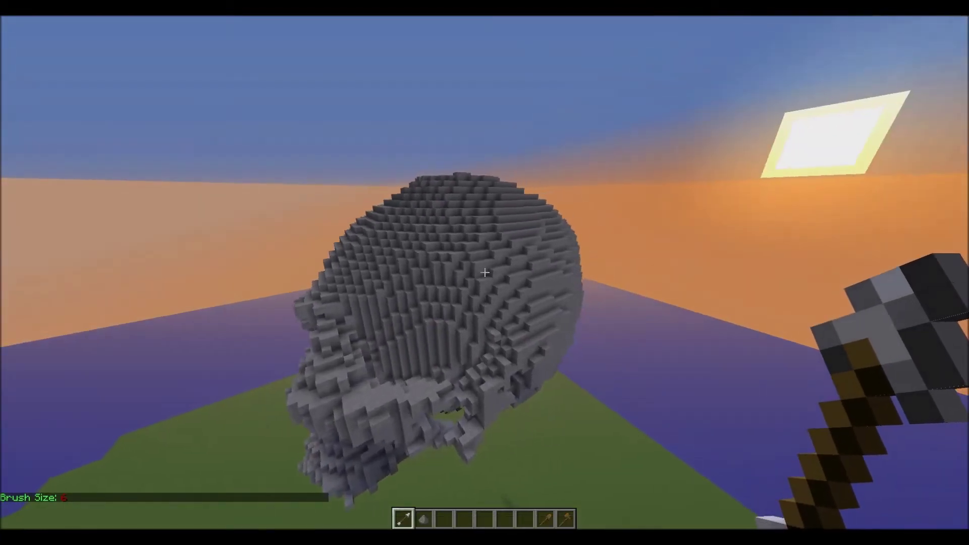
key("d")
key("d")
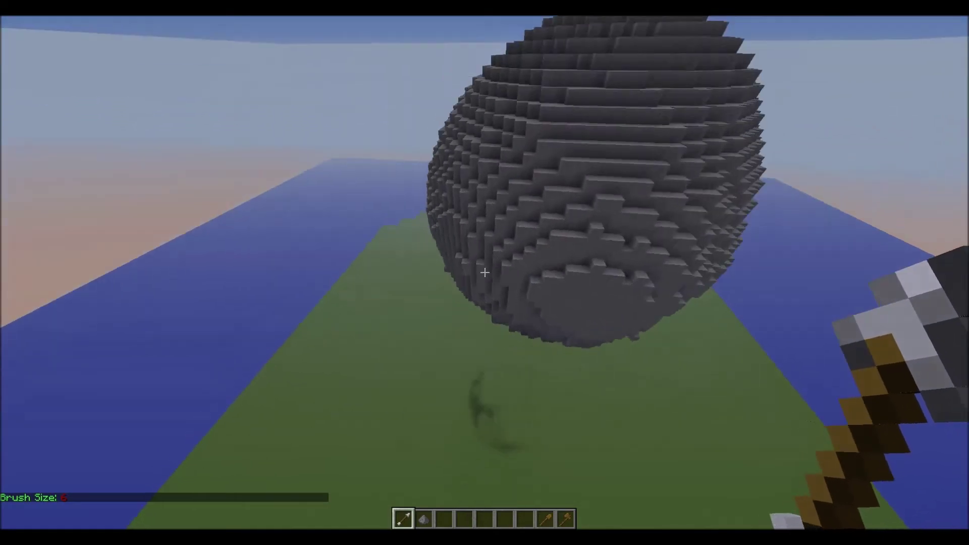
key("s")
key("d")
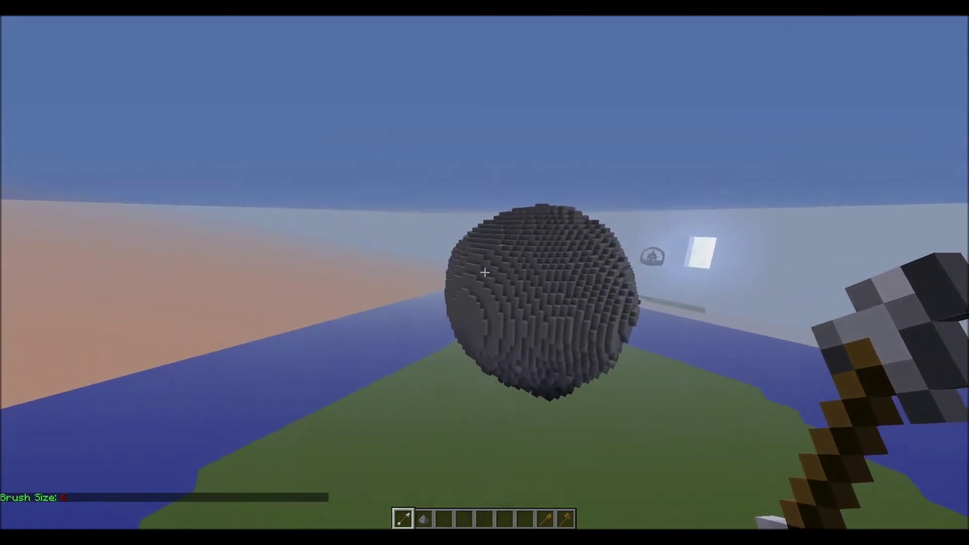
key("w")
key("w")
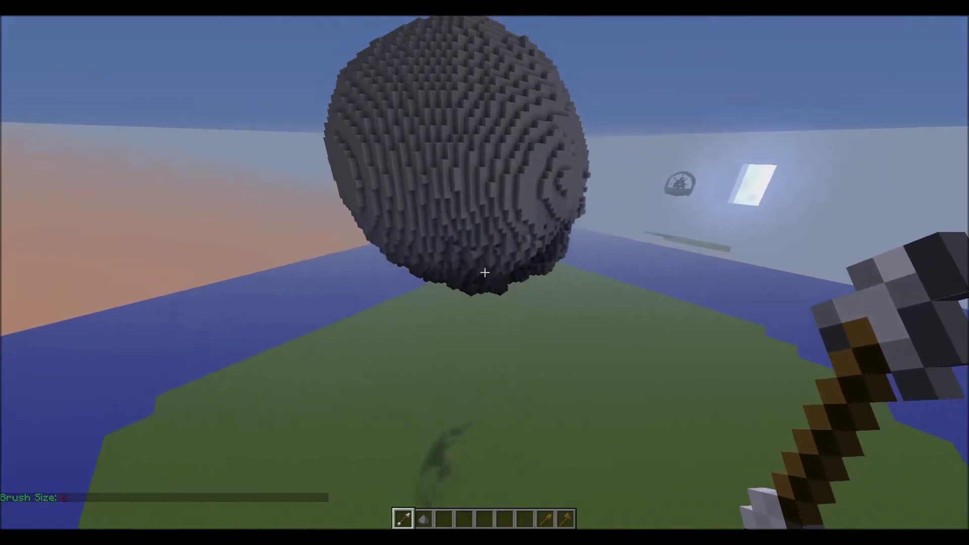
key("s")
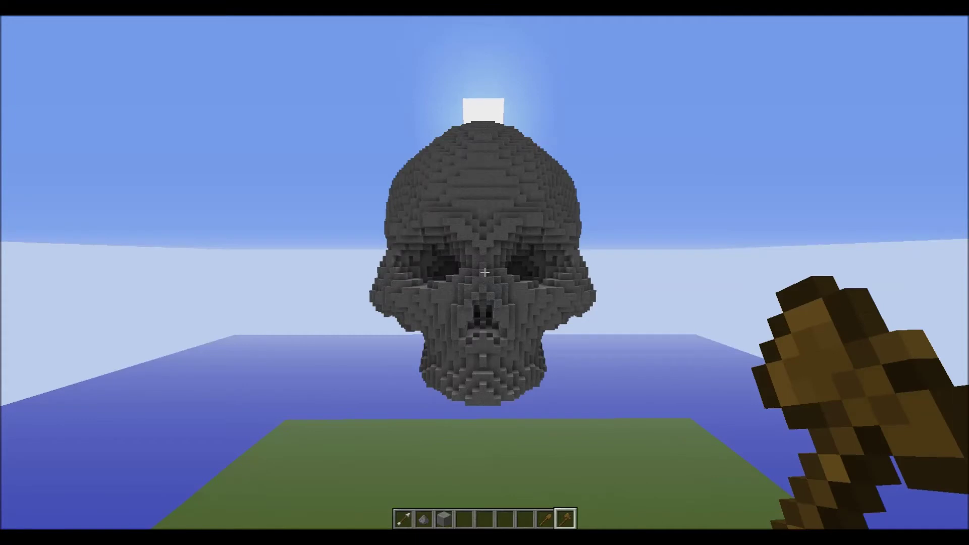
- Shrink the upright skull in width and depth with deform expressions rotate(z,z,pi/6) and rotate(x,x,pi/6)
key("slash")
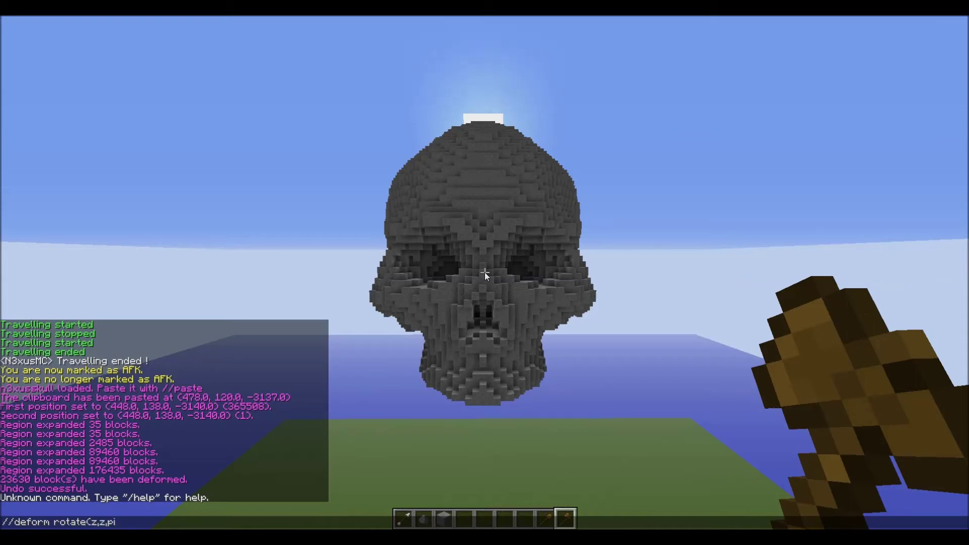
key("Escape")
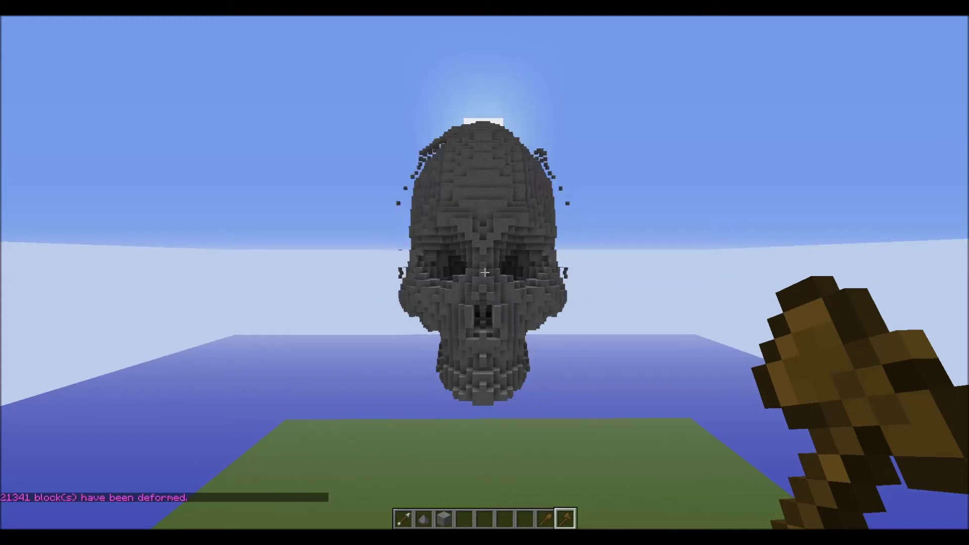
key("t")
key("Up")
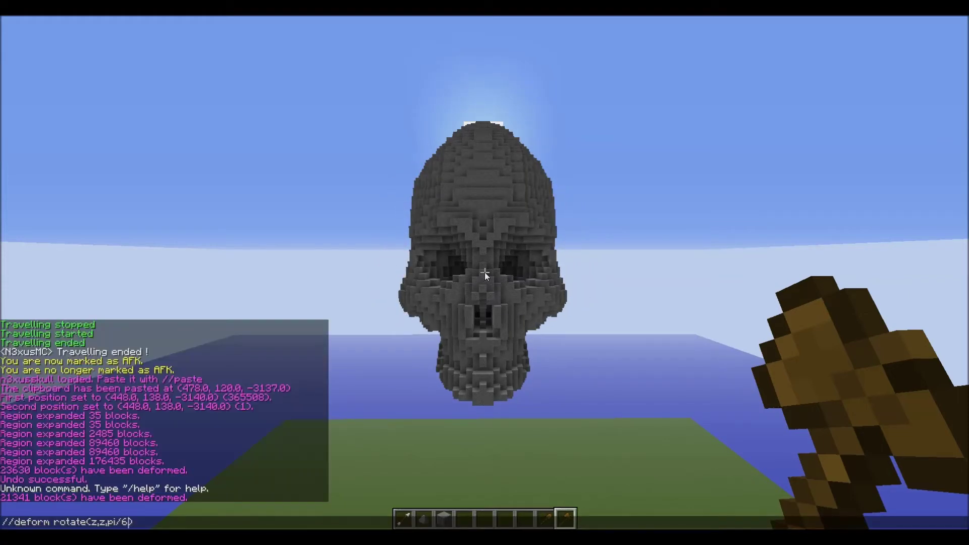
key("Left")
key("Left")
key("BackSpace")
type("x")
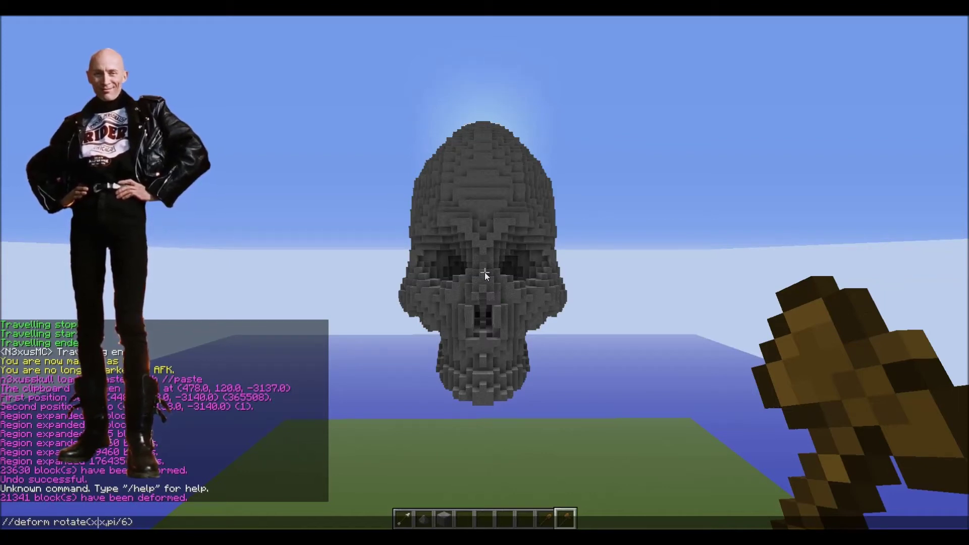
key("Return")
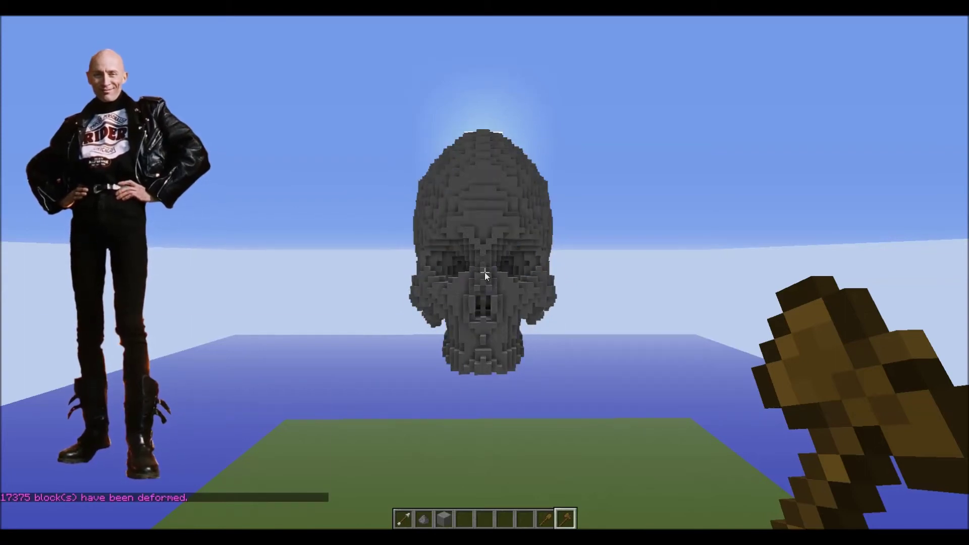
- Shrink the skull's height with a further deform rotate expression on the y axis, using the angle pi/6
key("slash")
key("Up")
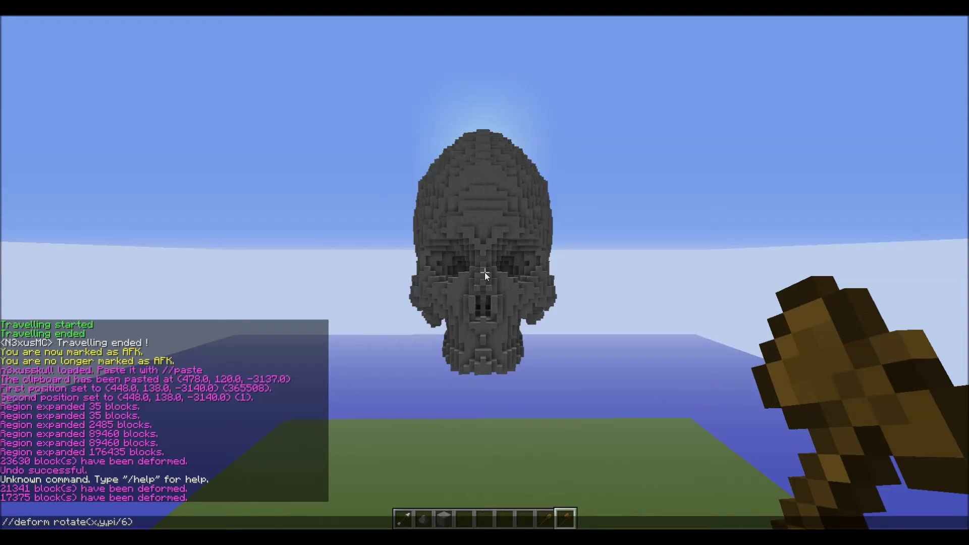
key("Return")
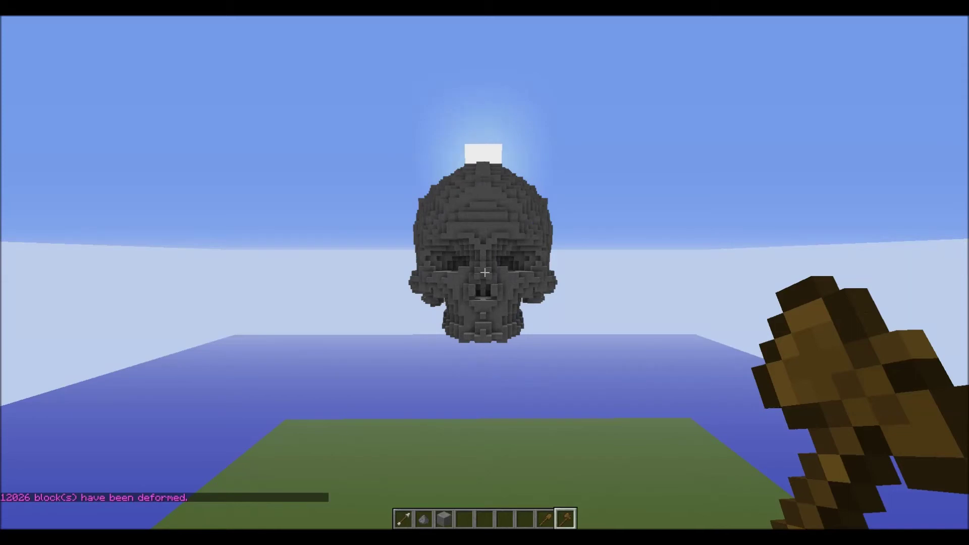
- Fly around the shrunken skull to examine its proportions and surface from the front, sides and back
key("a")
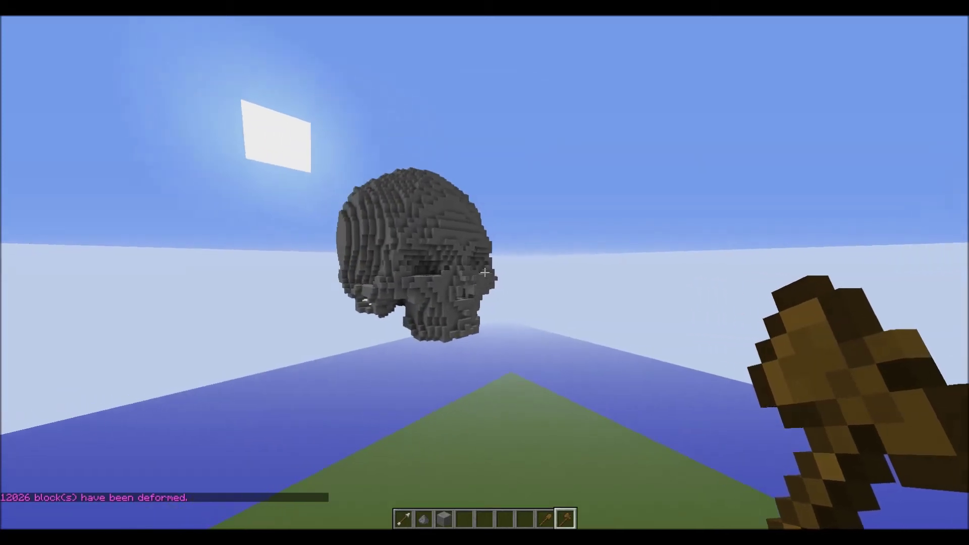
key("w")
key("d")
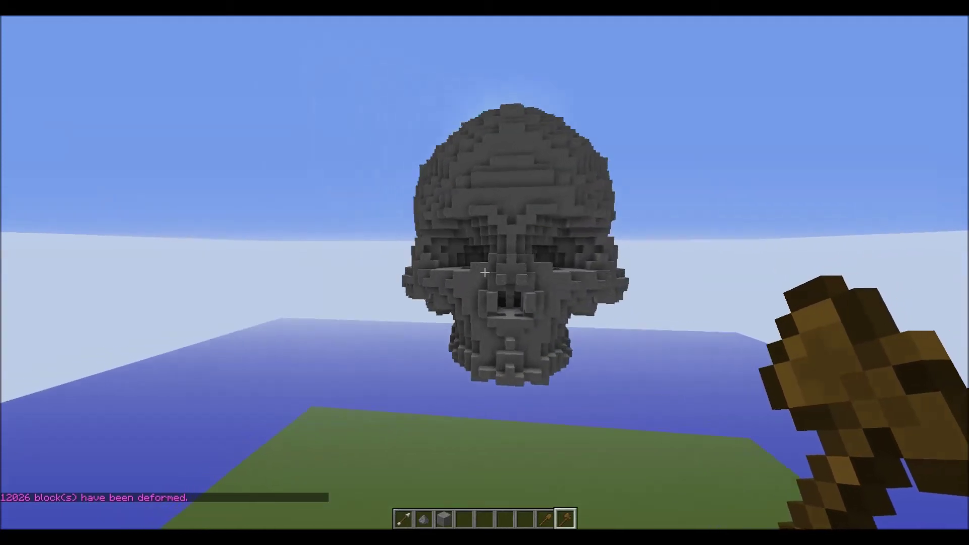
key("d")
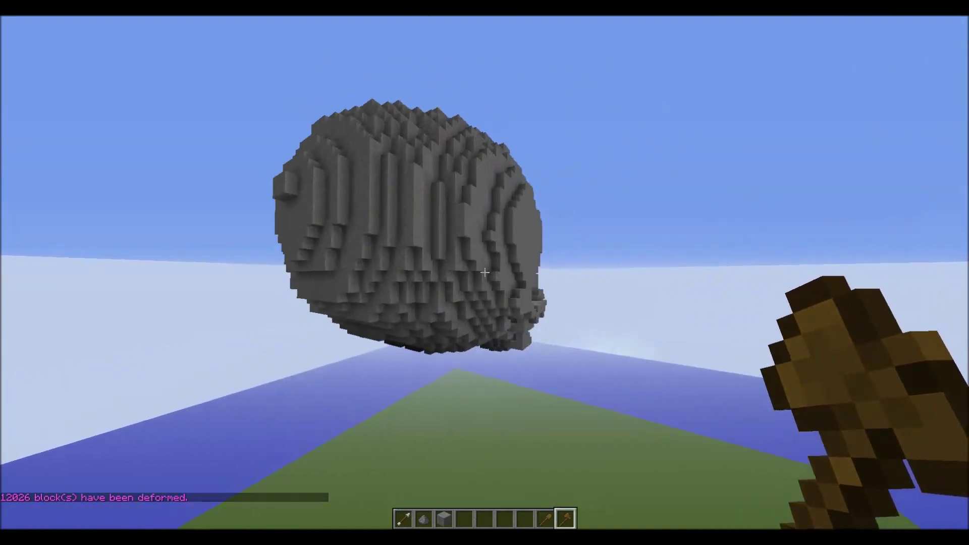
key("w")
key("d")
key("s")
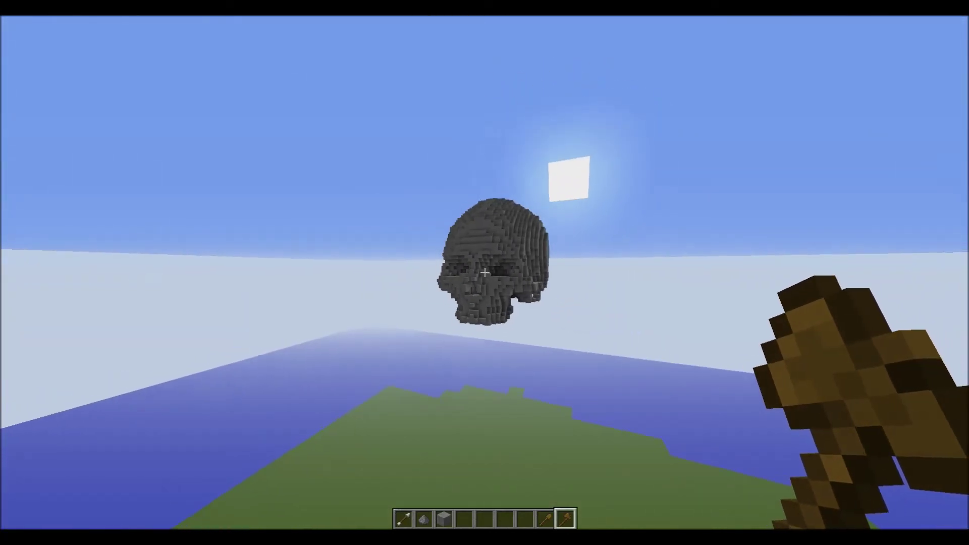
key("a")
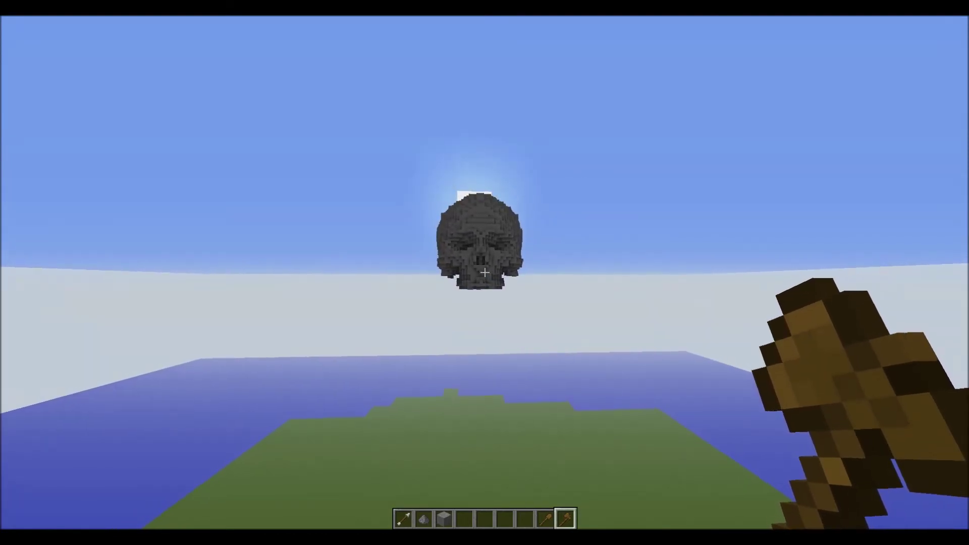
key("a")
key("space")
key("a")
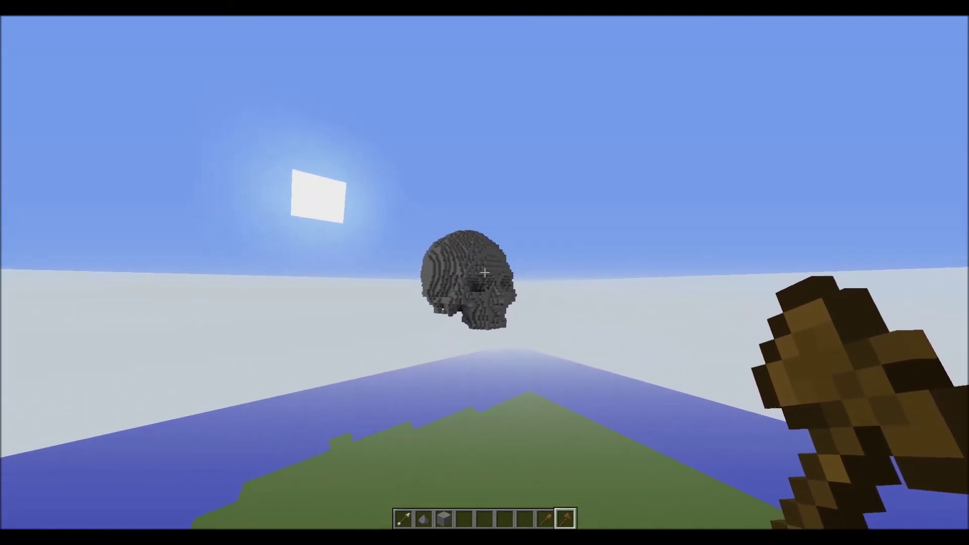